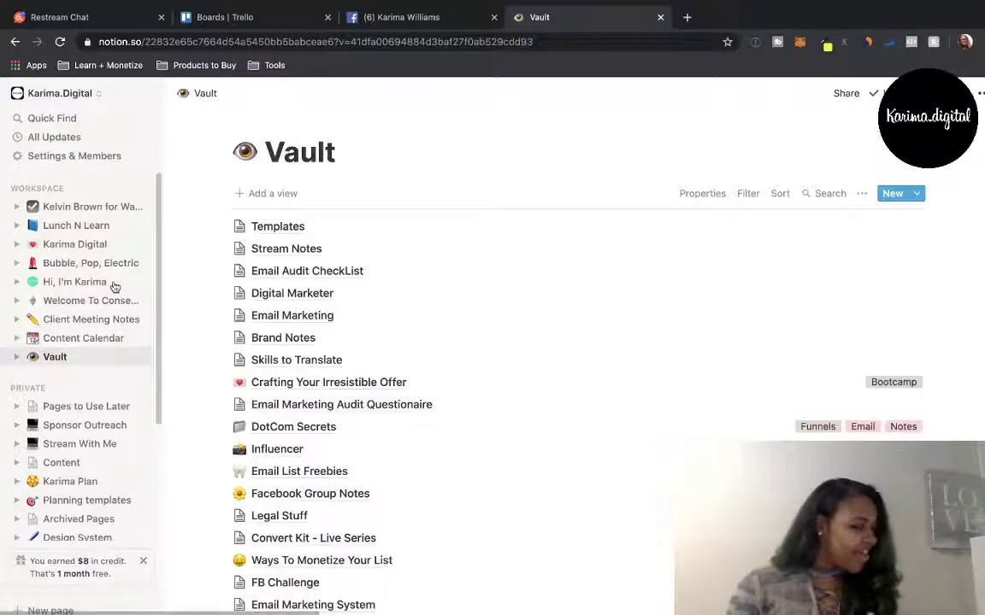
# Bring up the page options menu for the introduction page in the sidebar.
pyautogui.rightClick(114, 286)
# Open the owner's introduction page and close the Restream Chat browser tab.
pyautogui.click(91, 287)
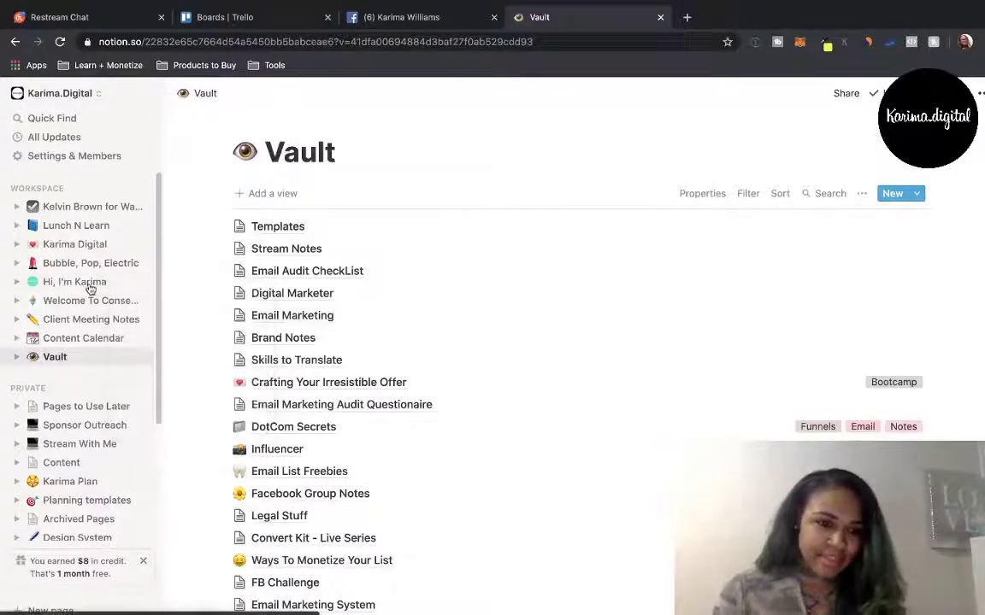
pyautogui.click(86, 283)
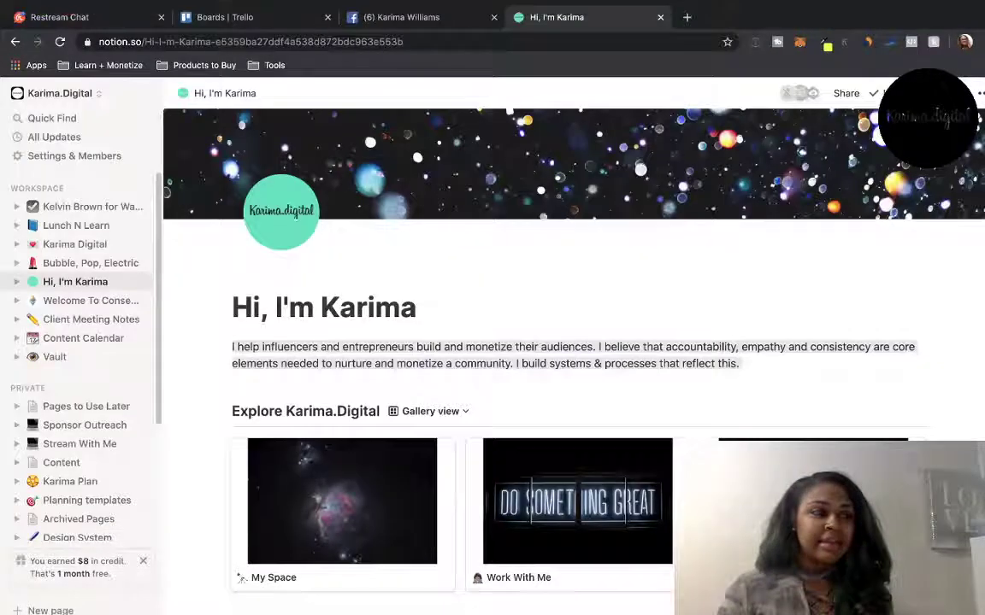
pyautogui.click(160, 17)
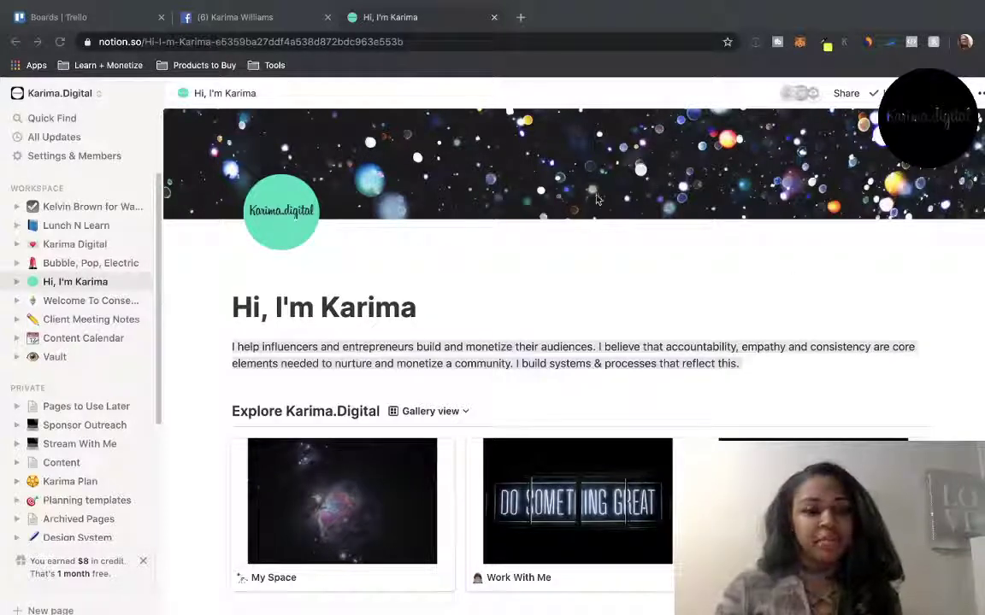
# Scroll down the introduction page to the stream embed and follow its Facebook link.
pyautogui.scroll(-4, 578, 396)
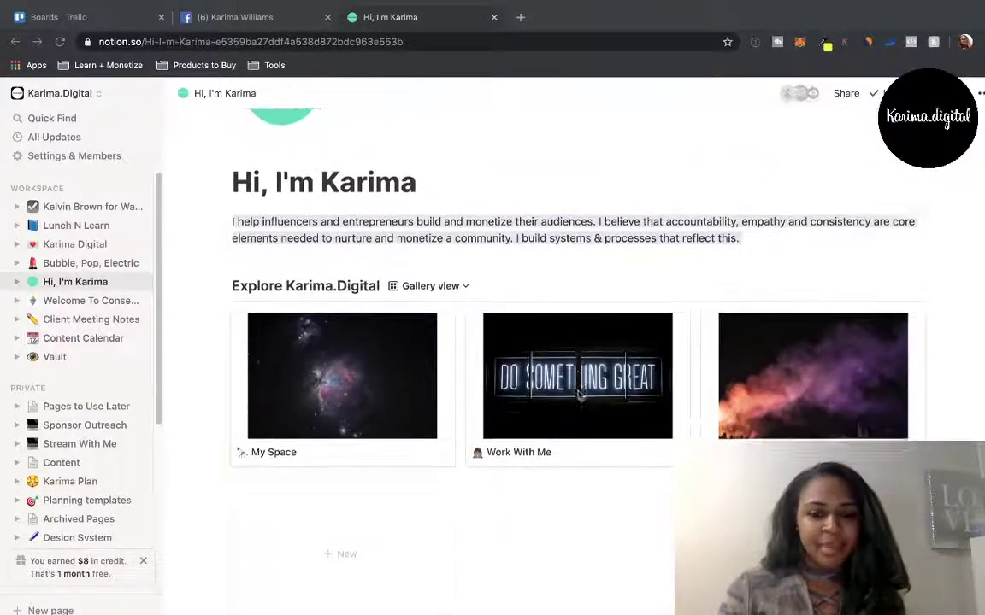
pyautogui.scroll(-8, 577, 395)
pyautogui.scroll(5, 396, 367)
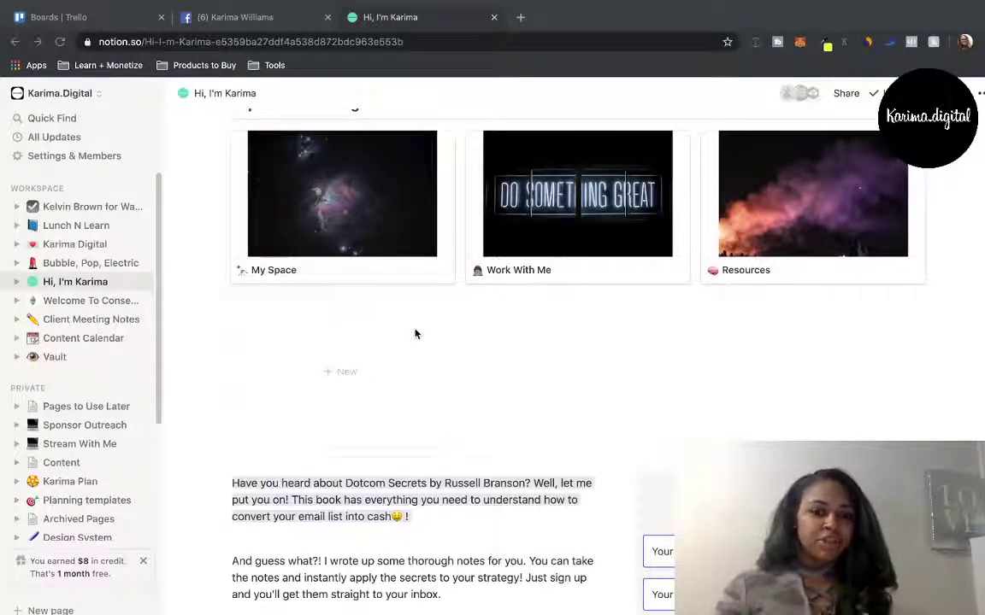
pyautogui.scroll(-3, 415, 333)
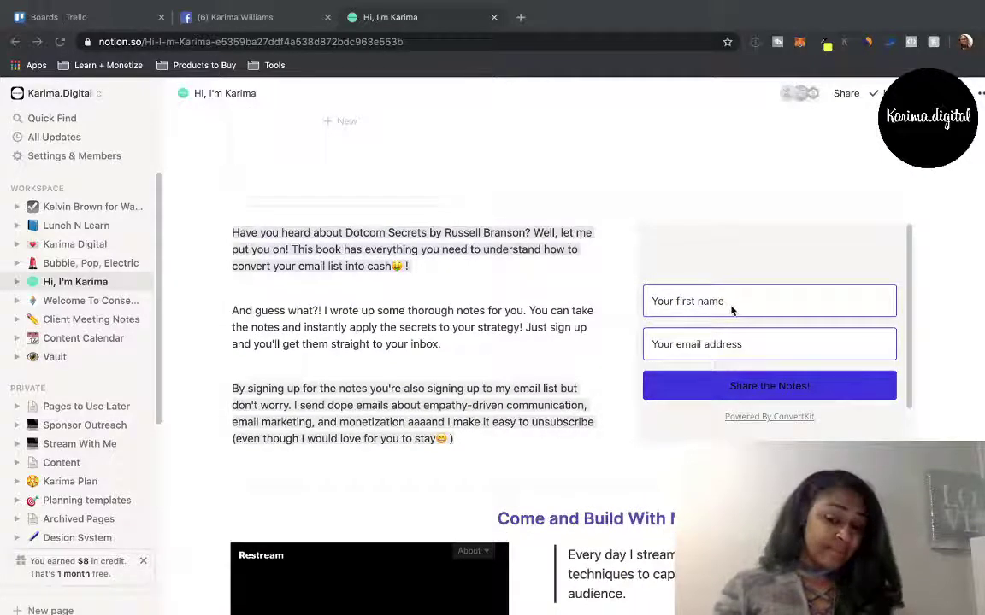
pyautogui.scroll(-1, 731, 311)
pyautogui.scroll(-3, 621, 422)
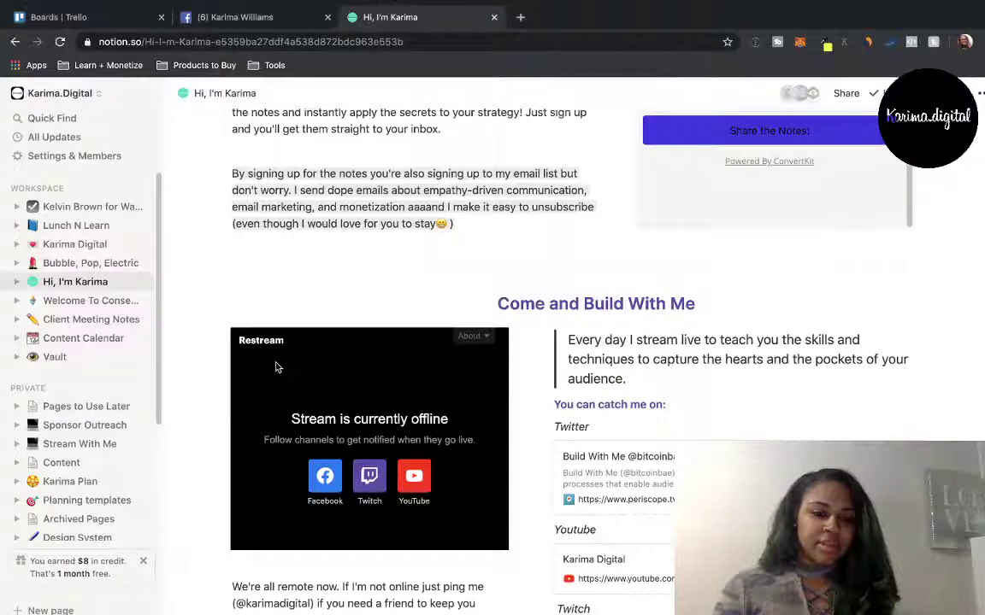
pyautogui.click(330, 477)
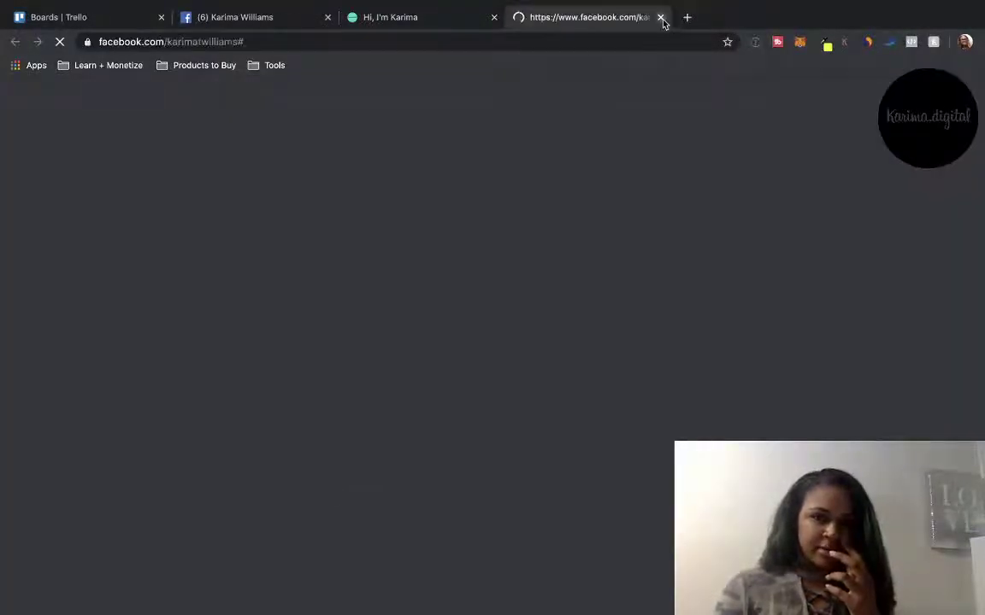
# Close the Facebook tab and start the embedded Restream live stream playing.
pyautogui.hotkey('ctrl', 'w')
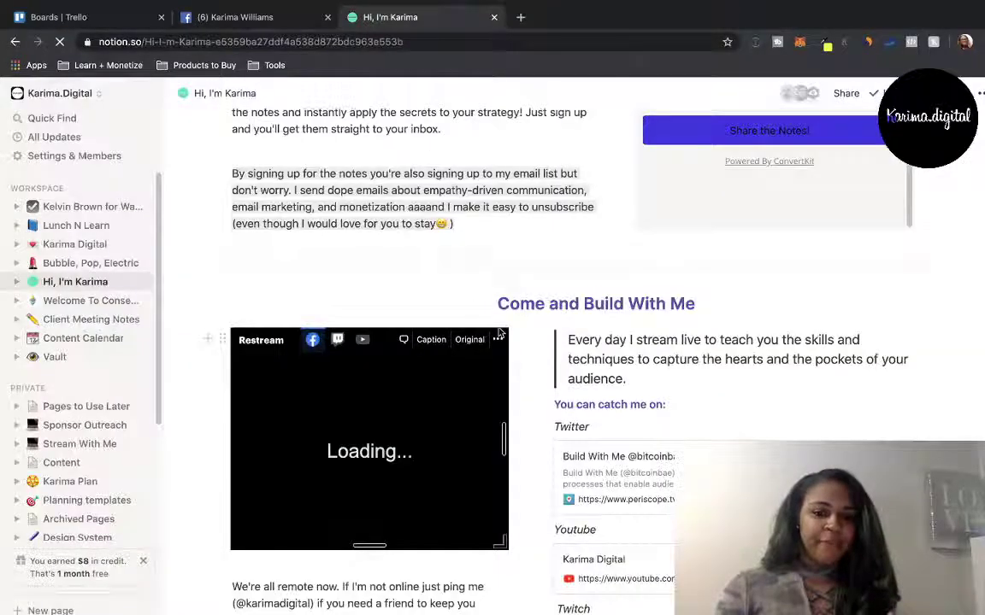
pyautogui.scroll(-1, 500, 334)
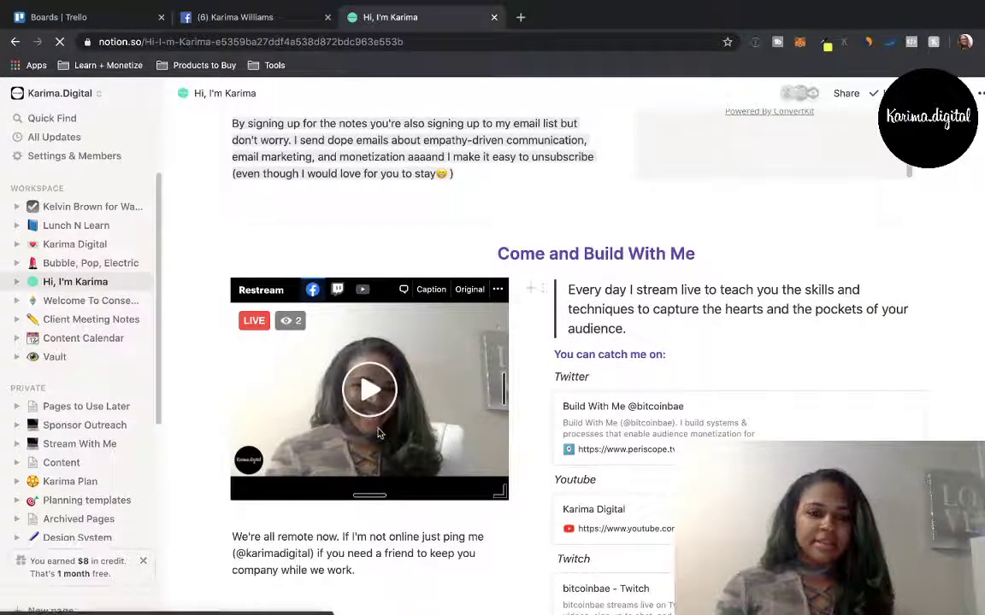
pyautogui.click(372, 413)
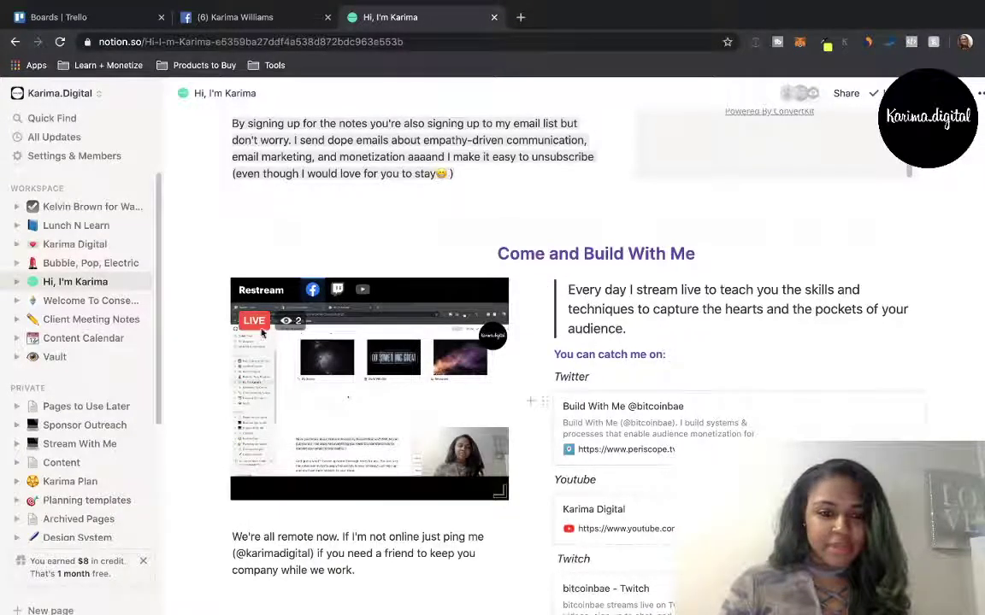
# Scroll the introduction page, then move on to the Lunch N Learn page.
pyautogui.scroll(-4, 581, 375)
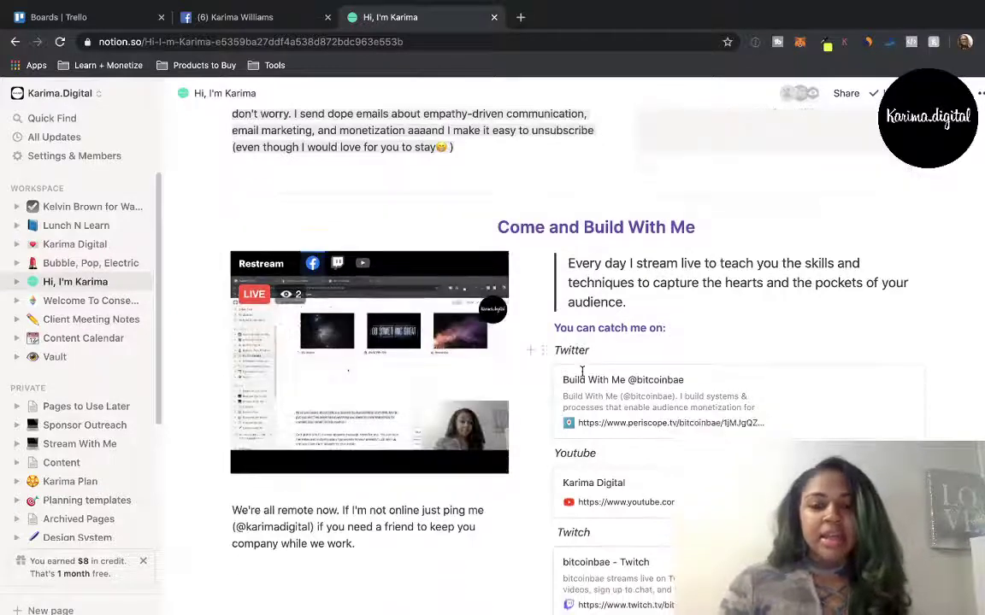
pyautogui.scroll(-1, 581, 376)
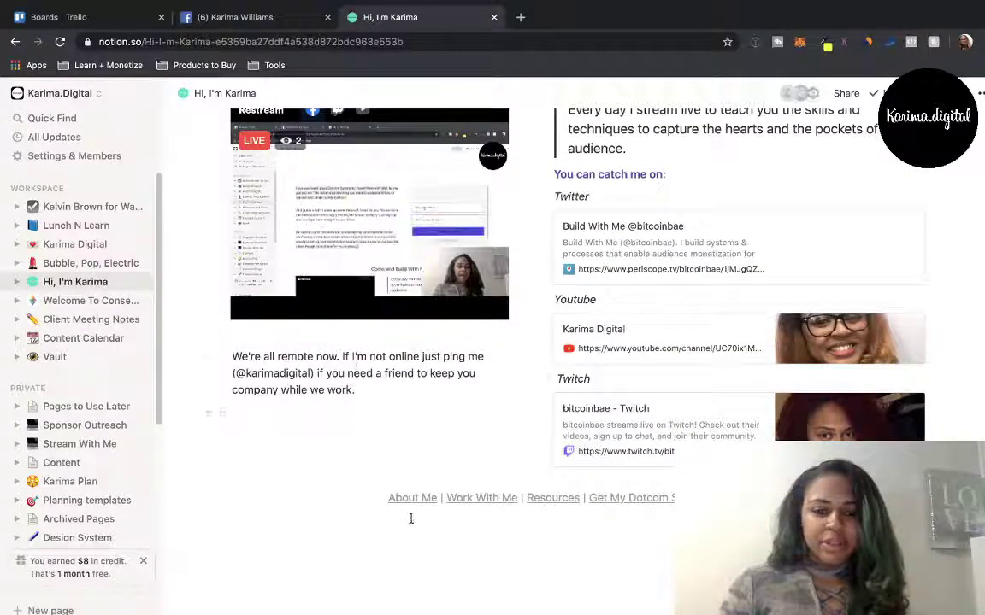
pyautogui.scroll(20, 663, 496)
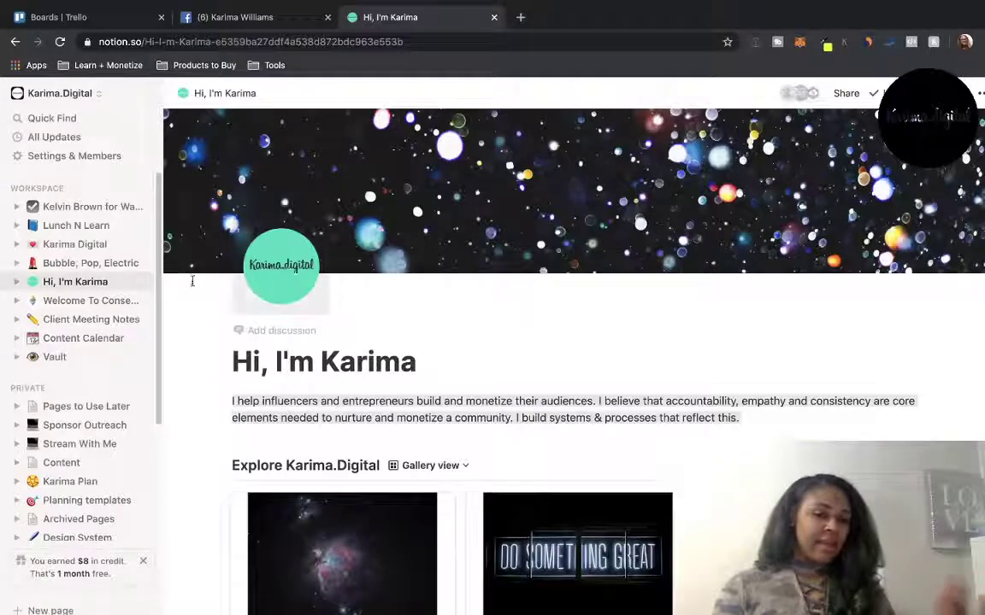
pyautogui.click(80, 227)
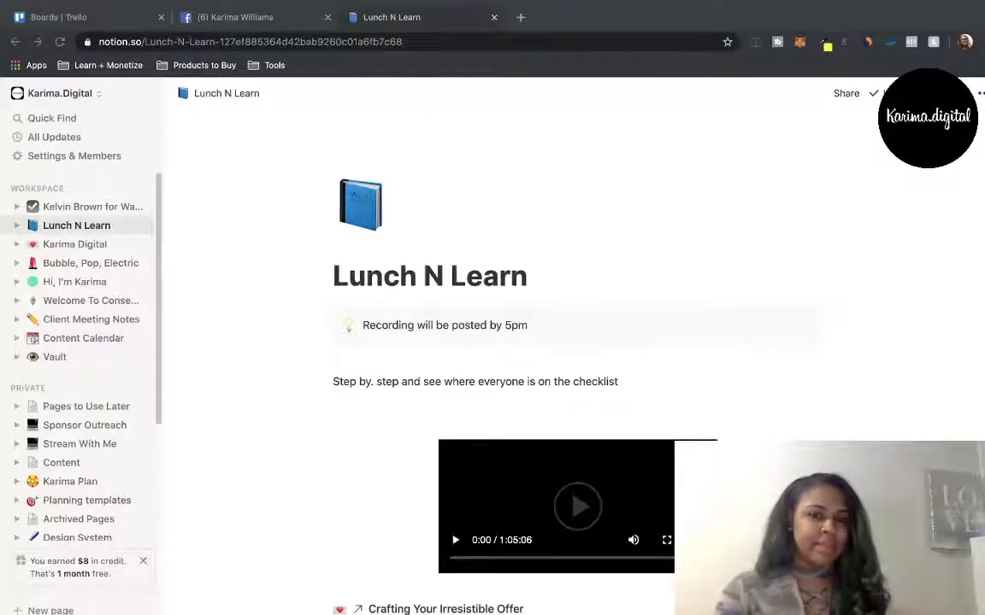
# Scroll through the Lunch N Learn recording and resources, then go to the Ward 7 campaign page.
pyautogui.scroll(-3, 531, 274)
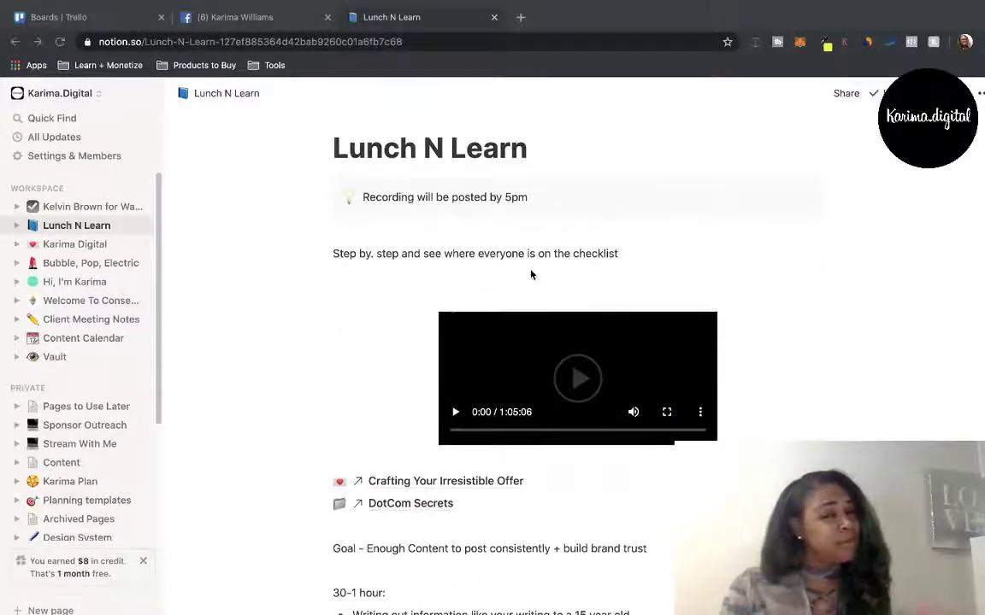
pyautogui.scroll(-3, 531, 274)
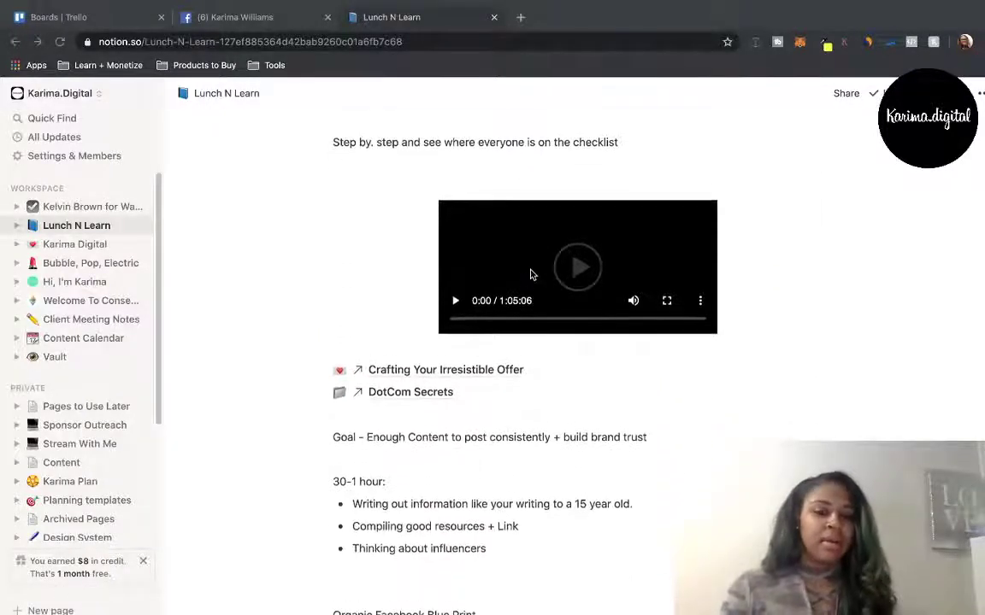
pyautogui.scroll(3, 529, 274)
pyautogui.scroll(-12, 530, 274)
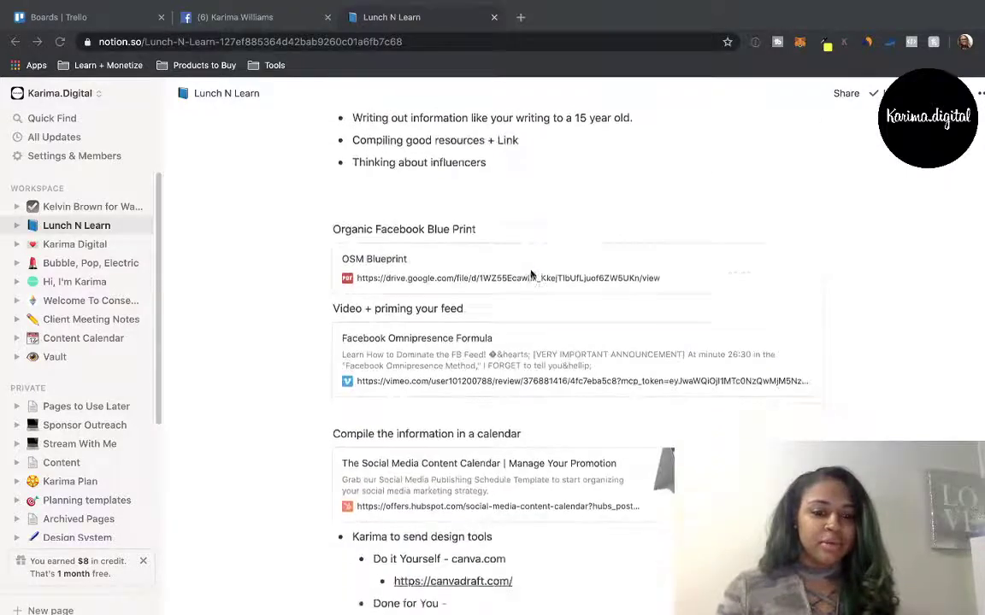
pyautogui.scroll(-2, 455, 268)
pyautogui.scroll(13, 411, 308)
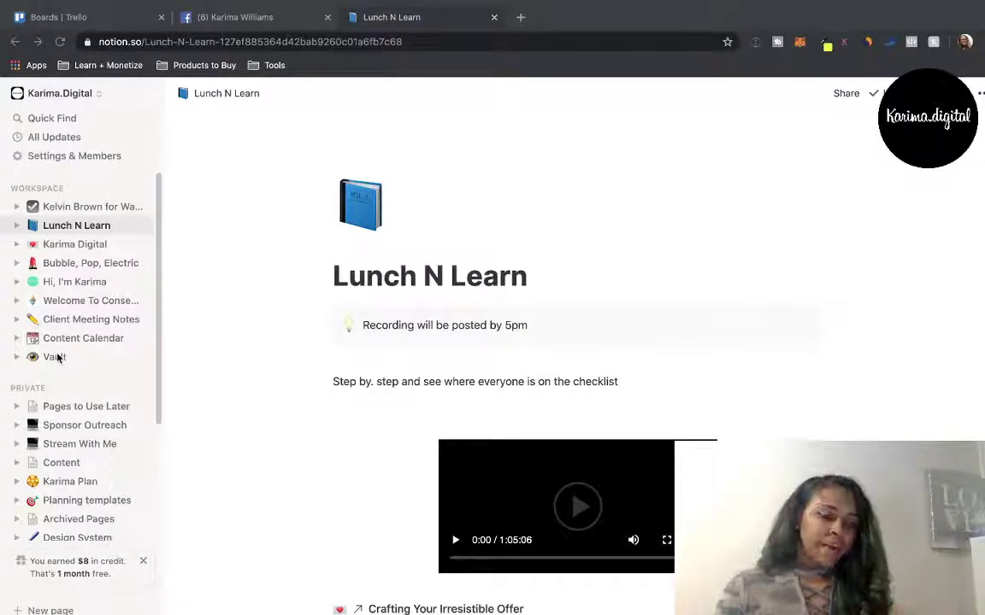
pyautogui.click(84, 207)
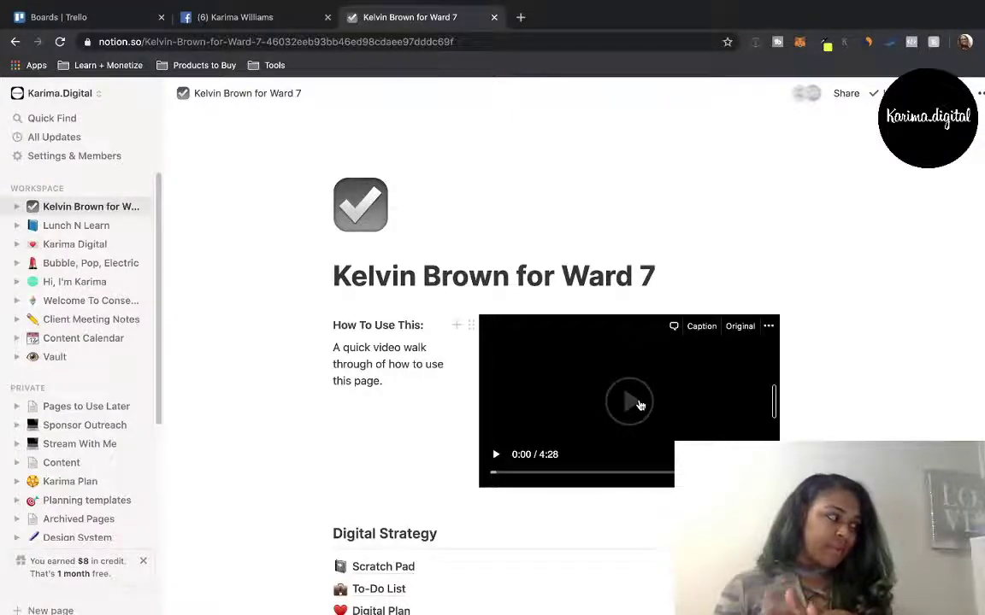
# View Traffic Visualization as a full page with its Campaign messaging diagram, then return to Ward 7.
pyautogui.scroll(-3, 638, 402)
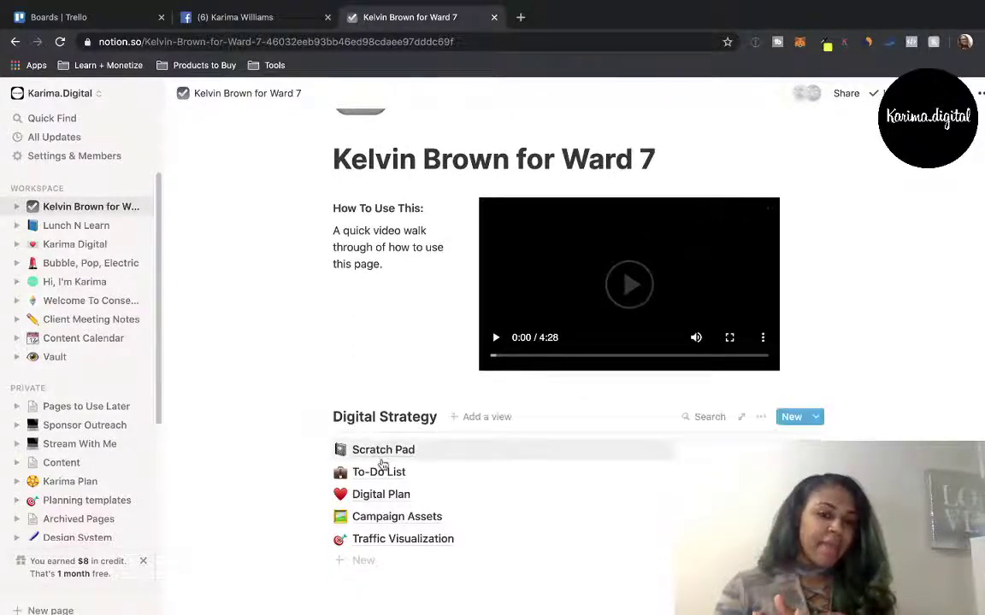
pyautogui.scroll(-1, 378, 516)
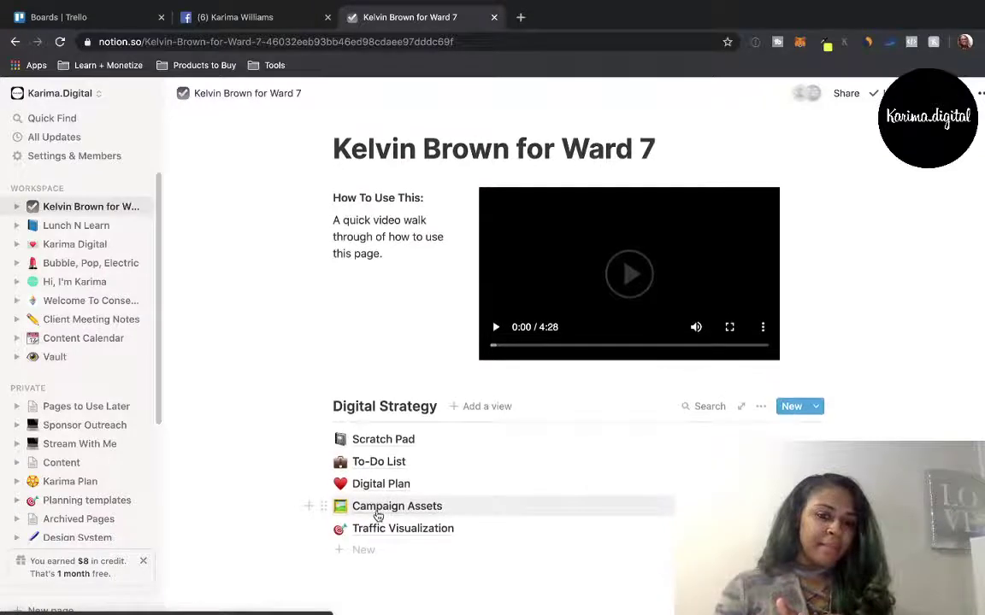
pyautogui.scroll(-1, 378, 516)
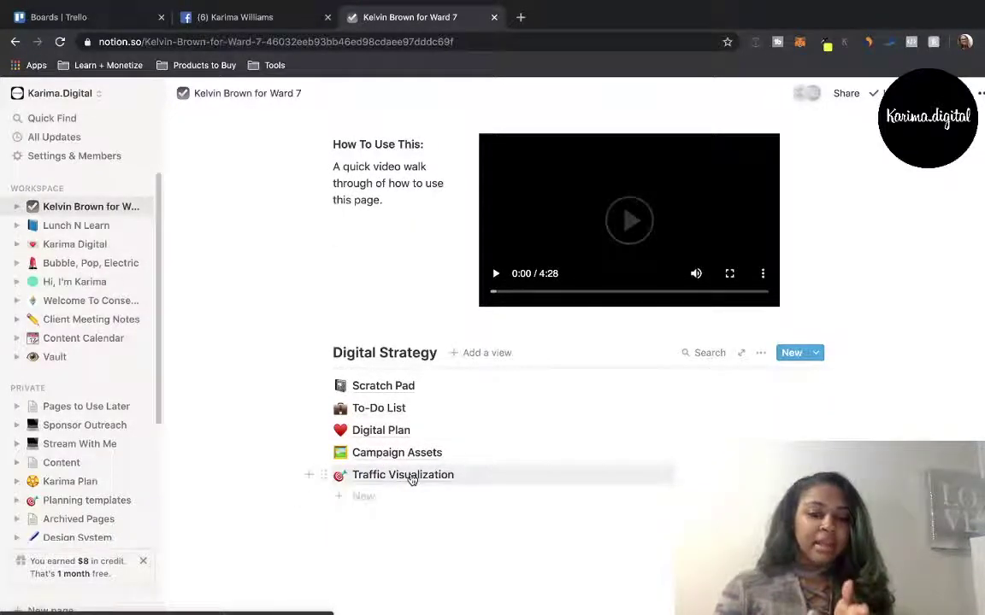
pyautogui.click(411, 480)
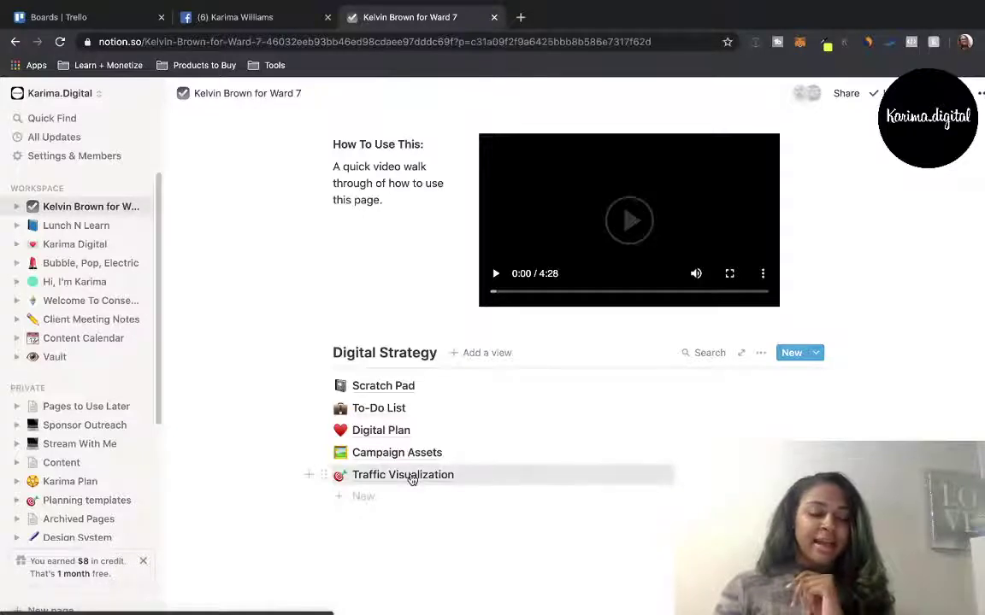
pyautogui.click(222, 142)
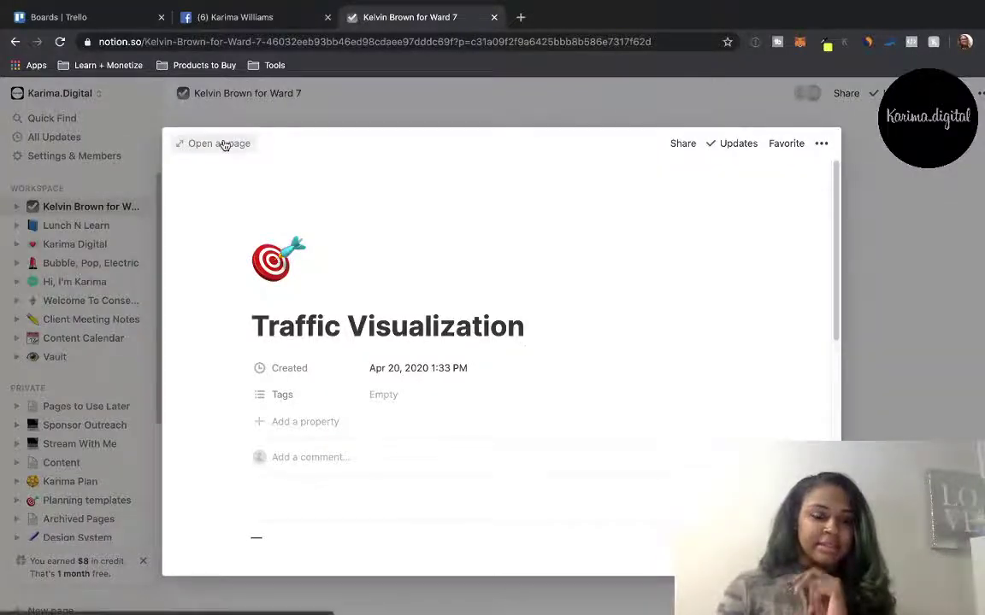
pyautogui.scroll(-5, 324, 249)
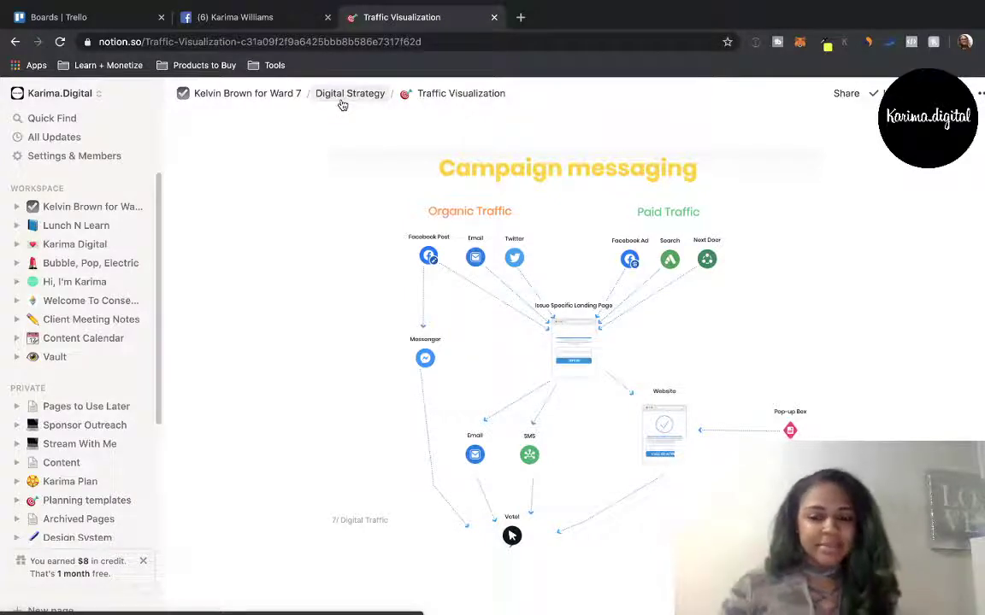
pyautogui.click(248, 94)
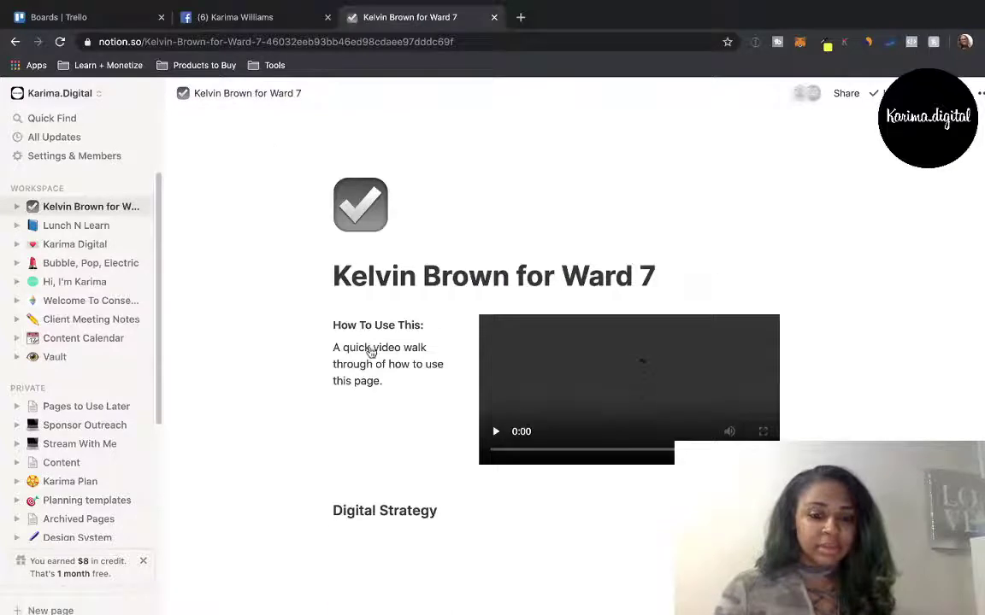
# Open the client's To-Do List board as a full page.
pyautogui.scroll(-5, 370, 352)
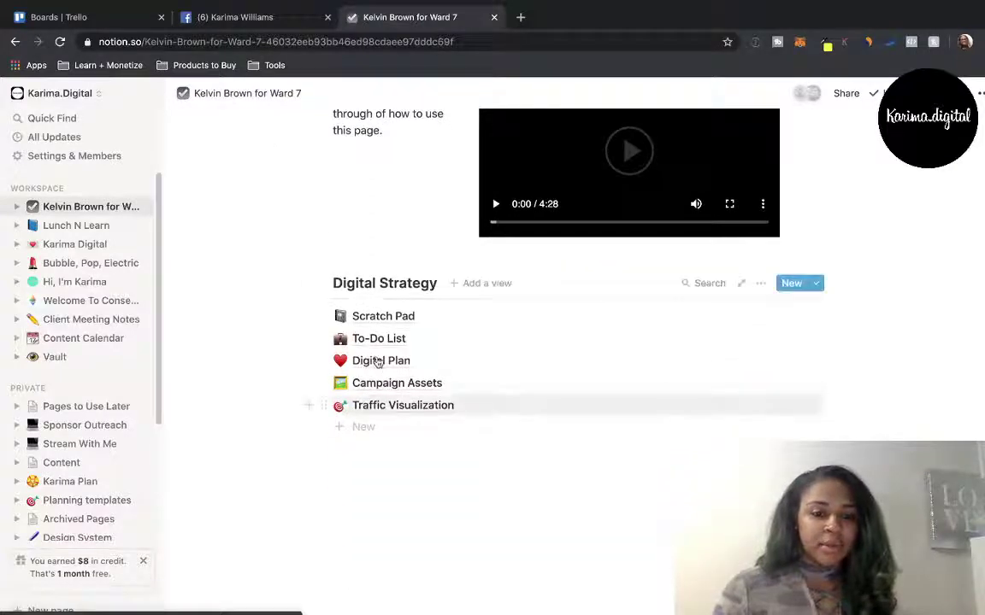
pyautogui.click(373, 339)
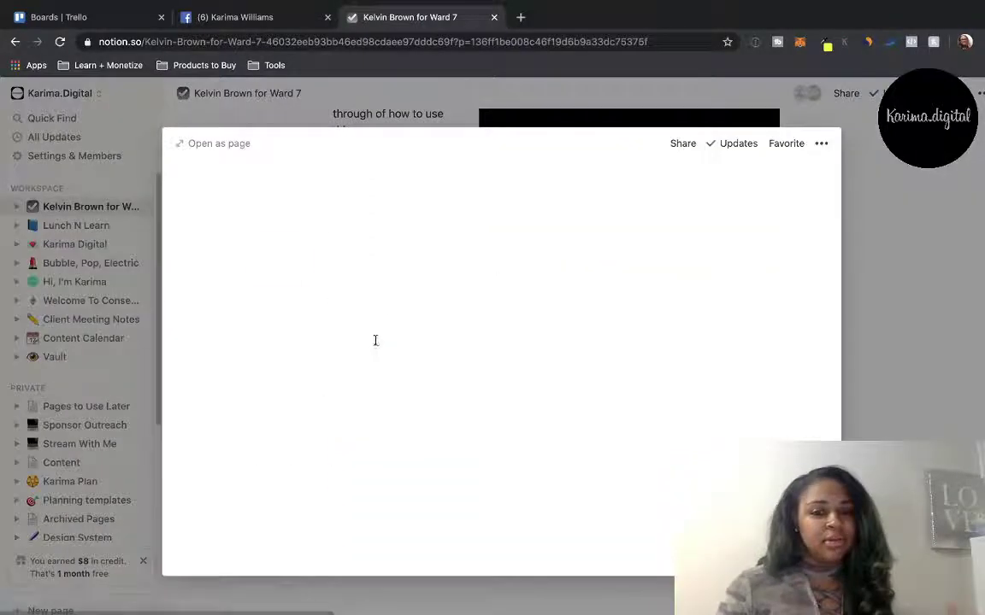
pyautogui.click(217, 147)
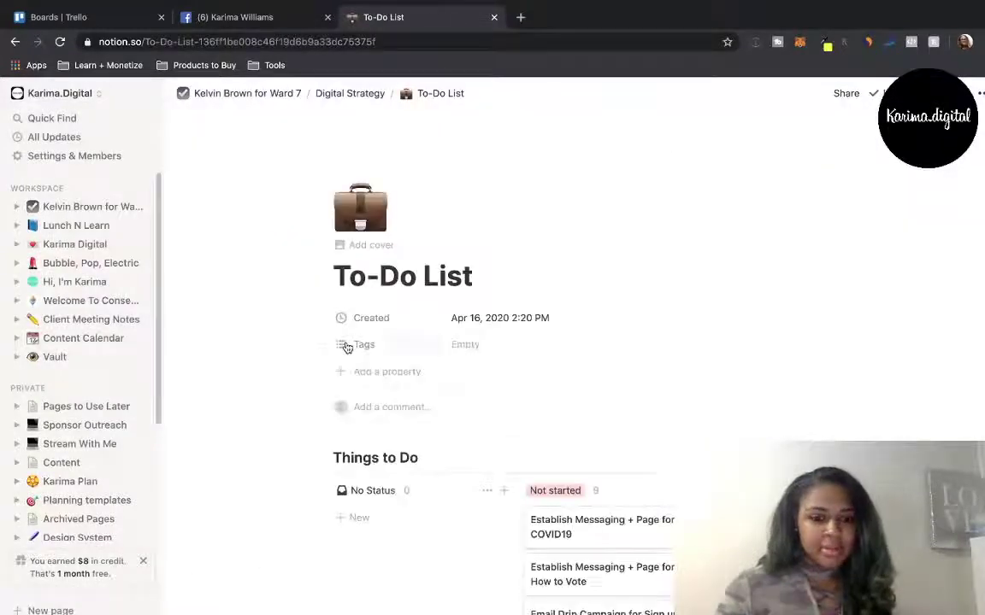
pyautogui.scroll(-3, 586, 521)
pyautogui.scroll(1, 586, 518)
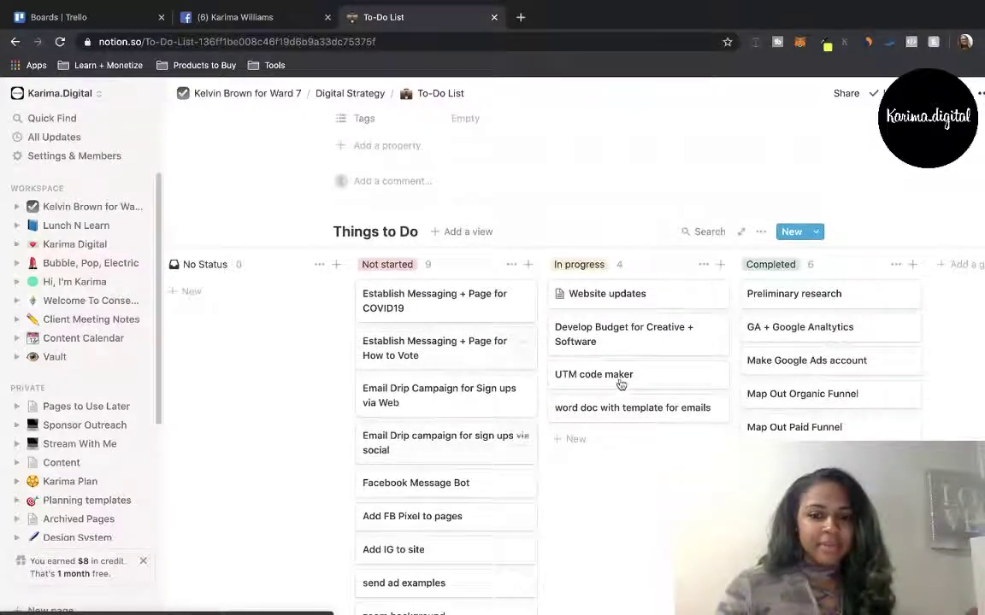
# Move UTM code maker, Add FB Pixel to pages, Add IG to site, send ad examples, How to Vote to Completed; open a new tab.
pyautogui.moveTo(594, 374); pyautogui.dragTo(829, 461)
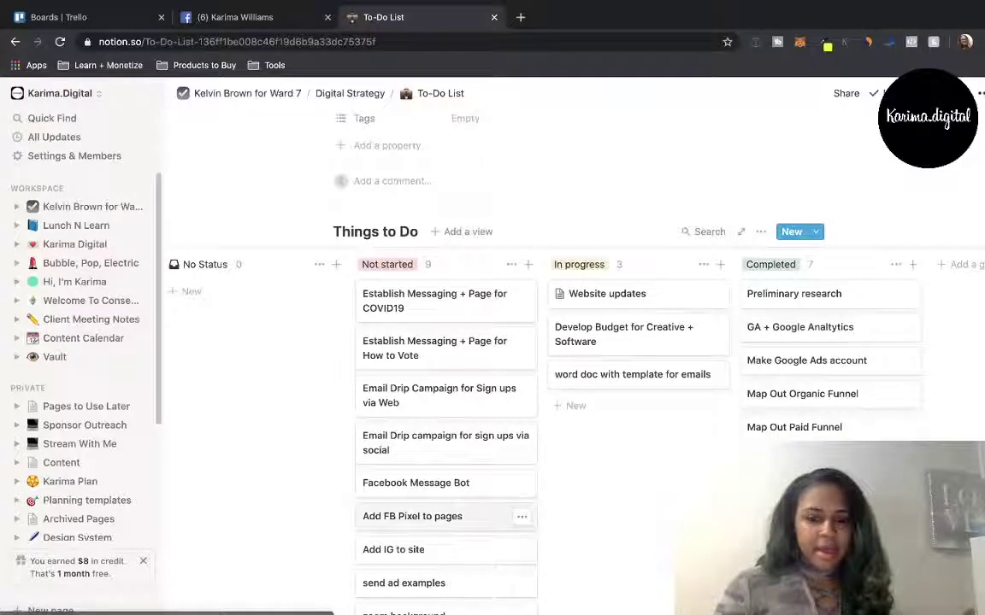
pyautogui.moveTo(444, 516); pyautogui.dragTo(829, 462)
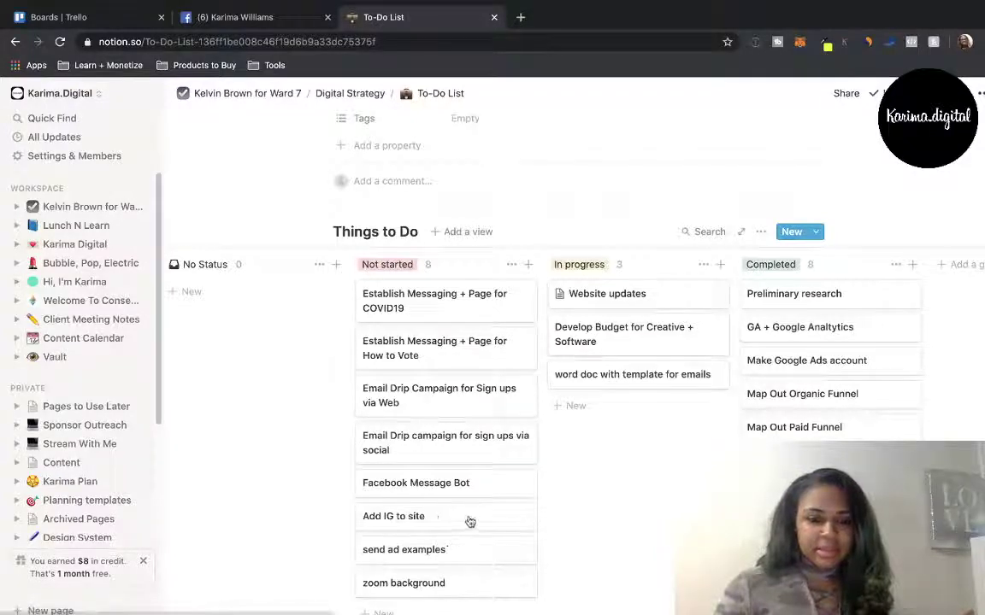
pyautogui.press('Delete')
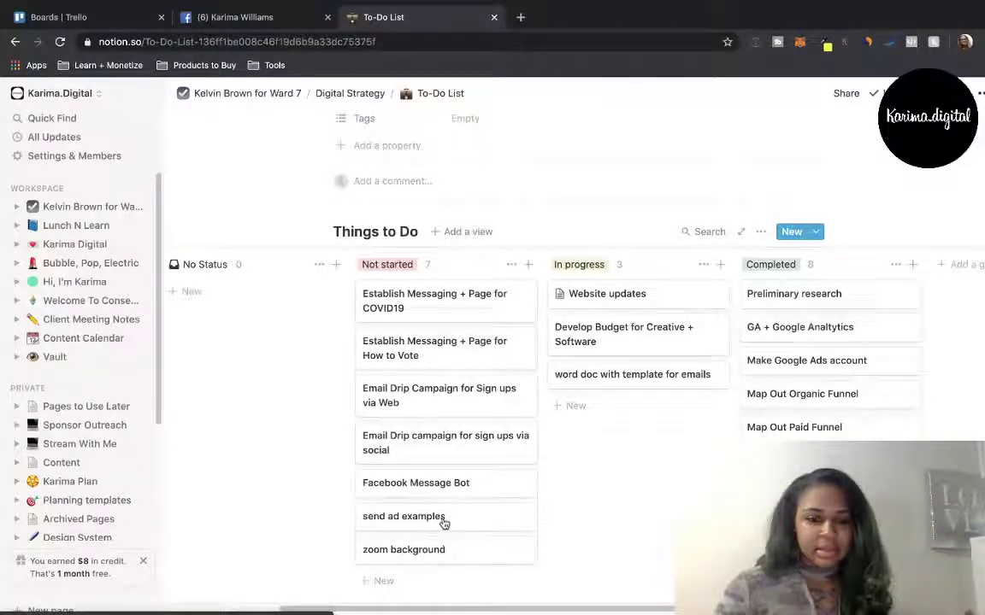
pyautogui.press('Delete')
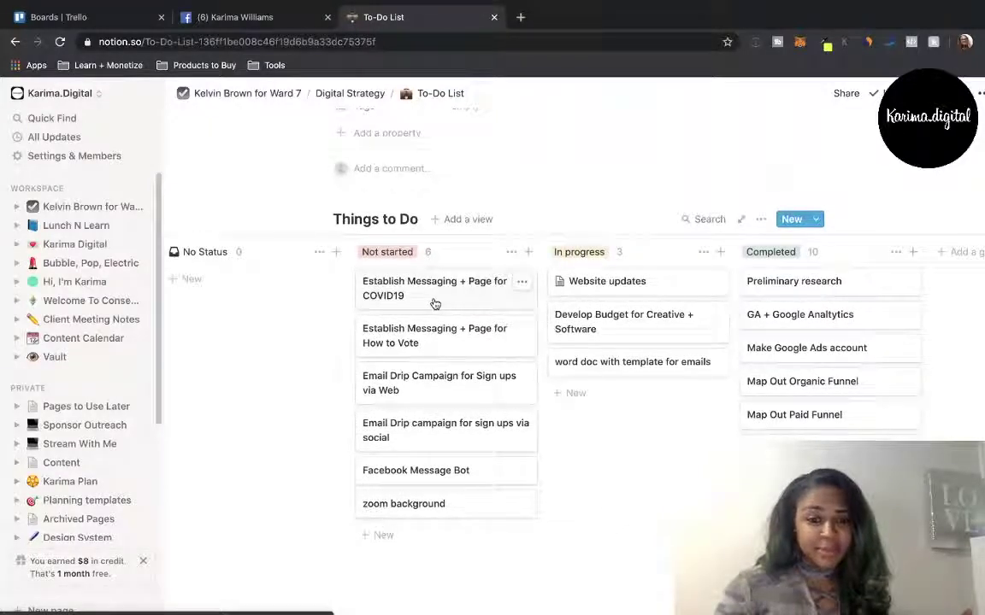
pyautogui.moveTo(420, 338)
pyautogui.mouseDown()
pyautogui.moveTo(568, 338)
pyautogui.moveTo(423, 339)
pyautogui.mouseUp()
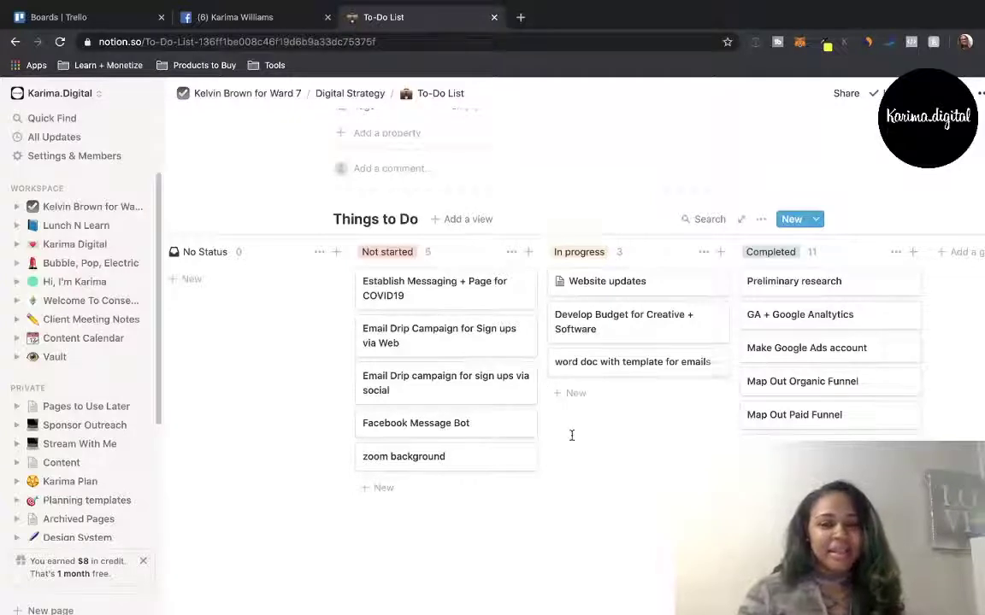
pyautogui.scroll(-1, 566, 435)
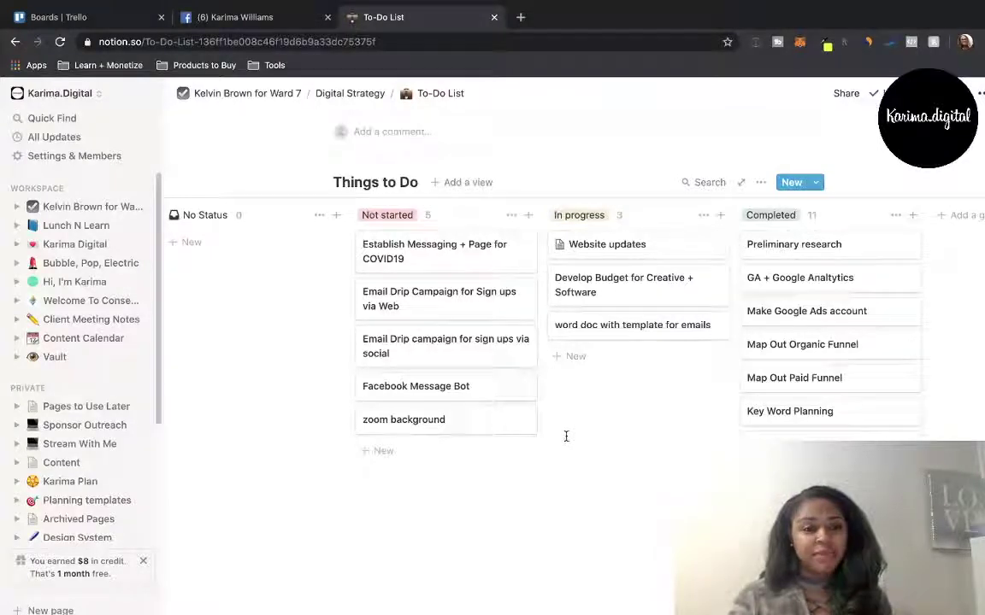
pyautogui.click(523, 18)
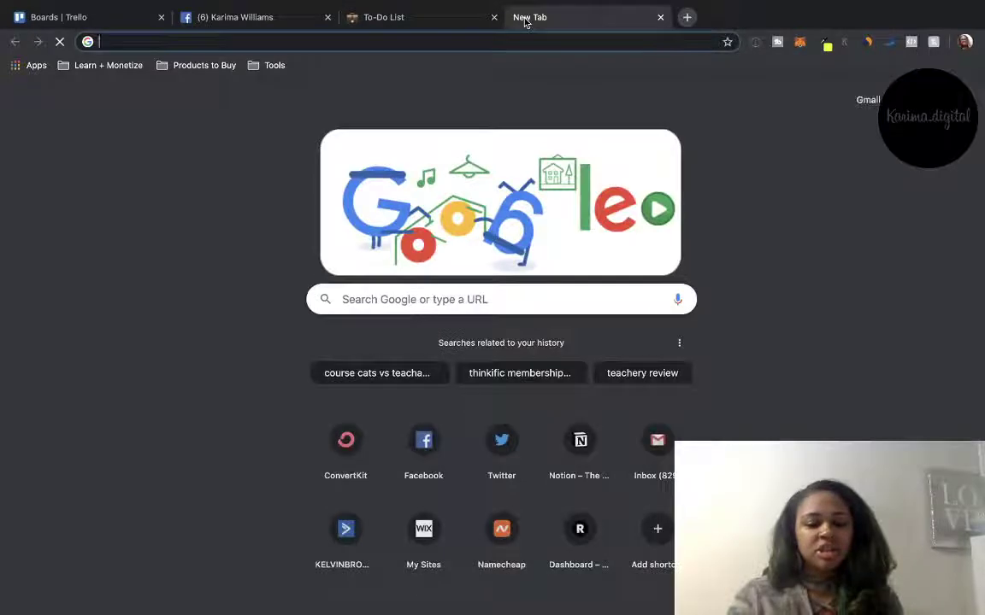